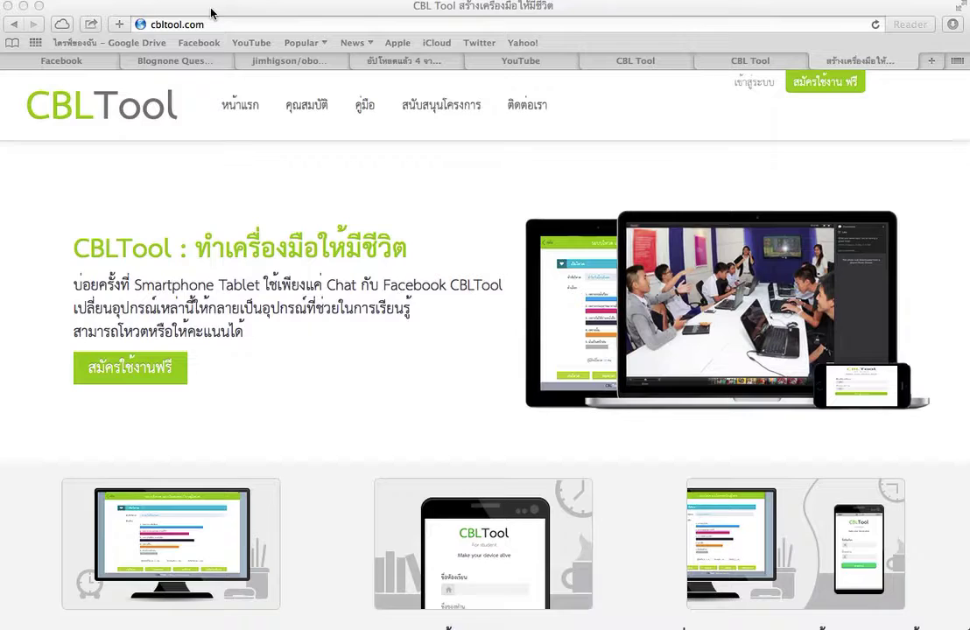
- On cbltool.com, open the login menu showing the student and teacher choices
click(184, 15)
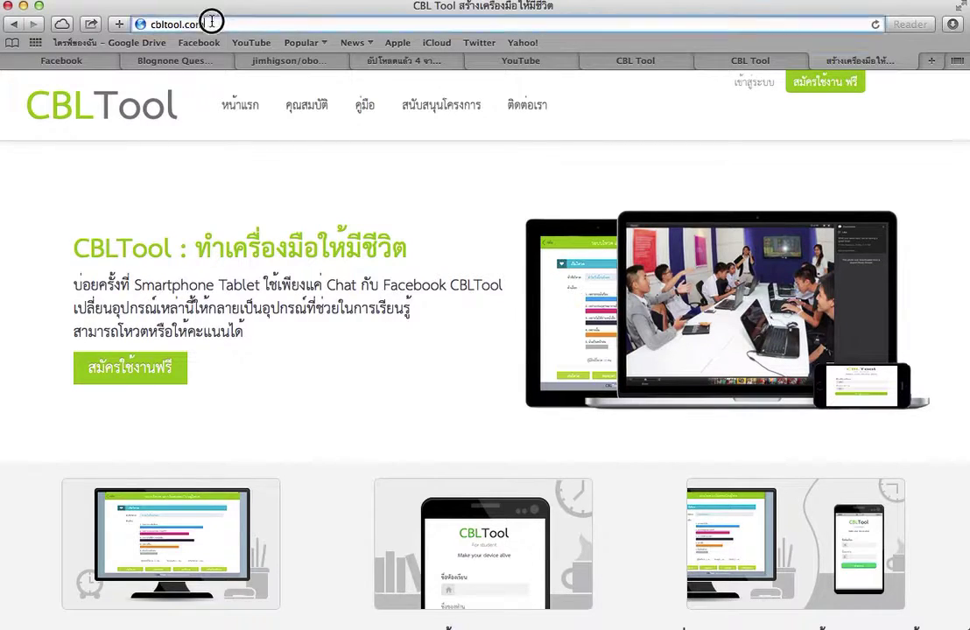
click(185, 24)
click(711, 171)
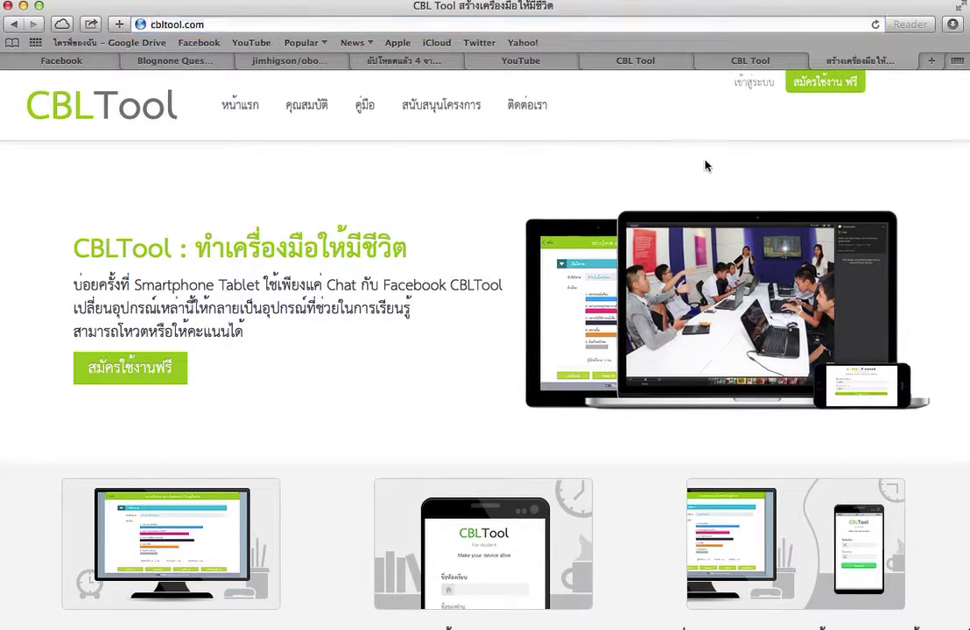
click(753, 83)
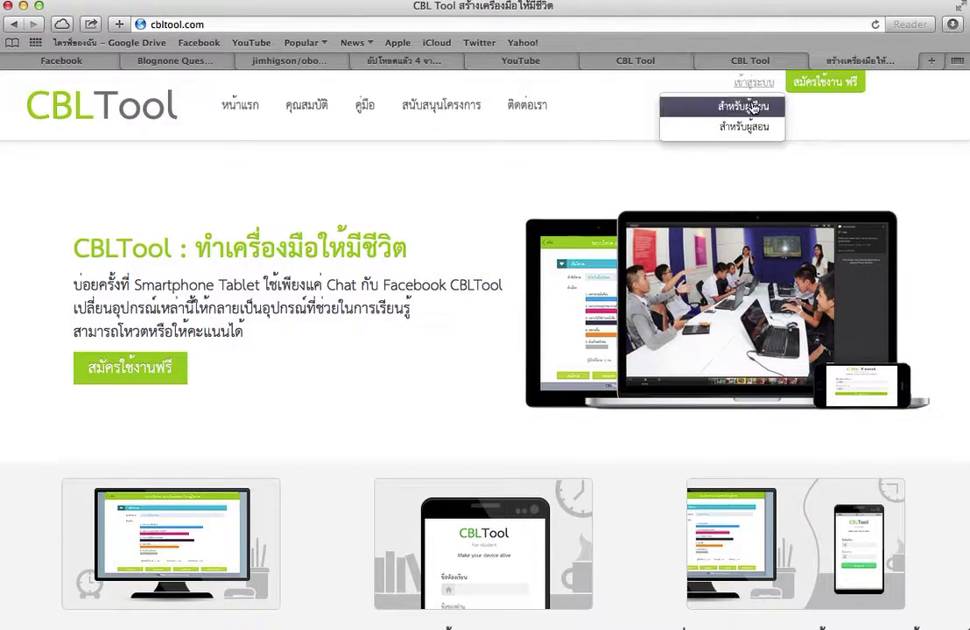
- Open the student login page, then highlight the classroom name on the teacher's page
click(753, 106)
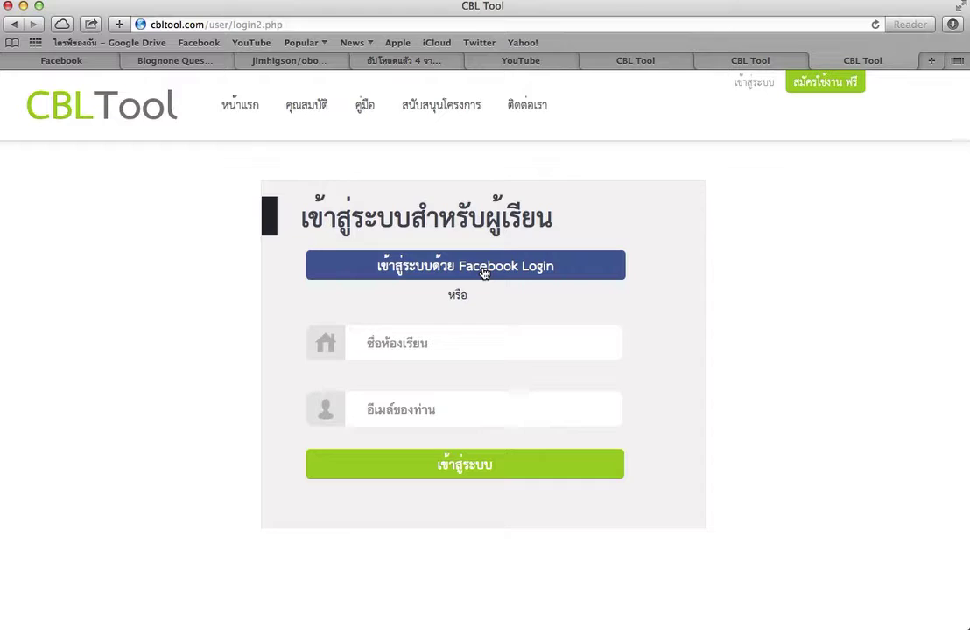
click(398, 343)
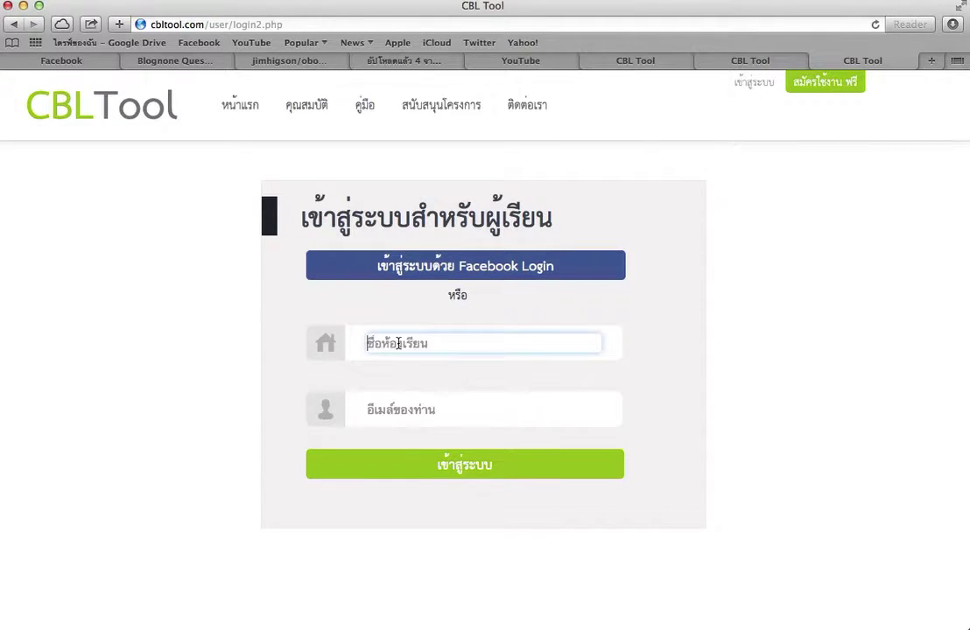
click(408, 411)
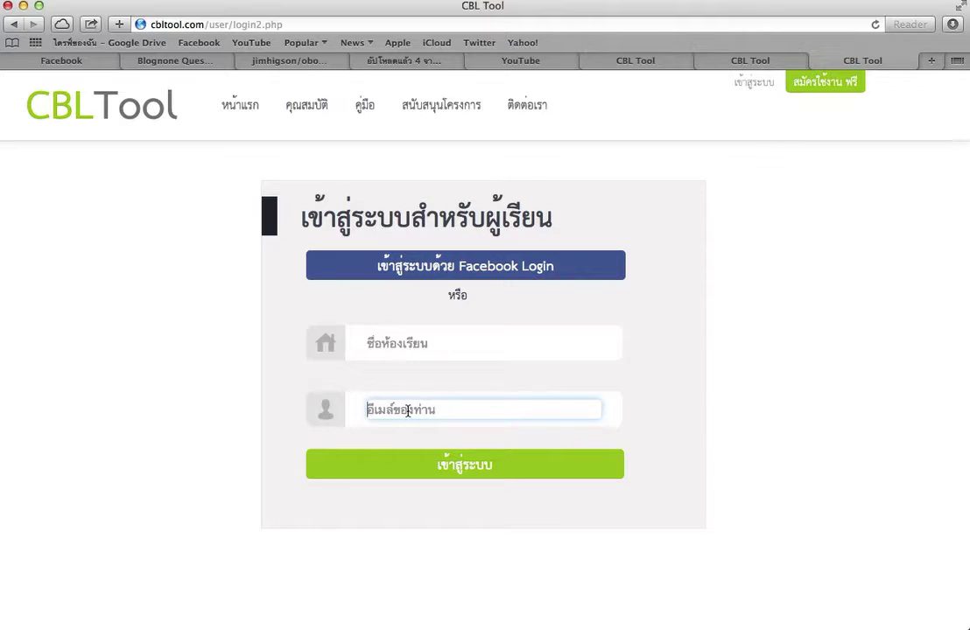
click(407, 346)
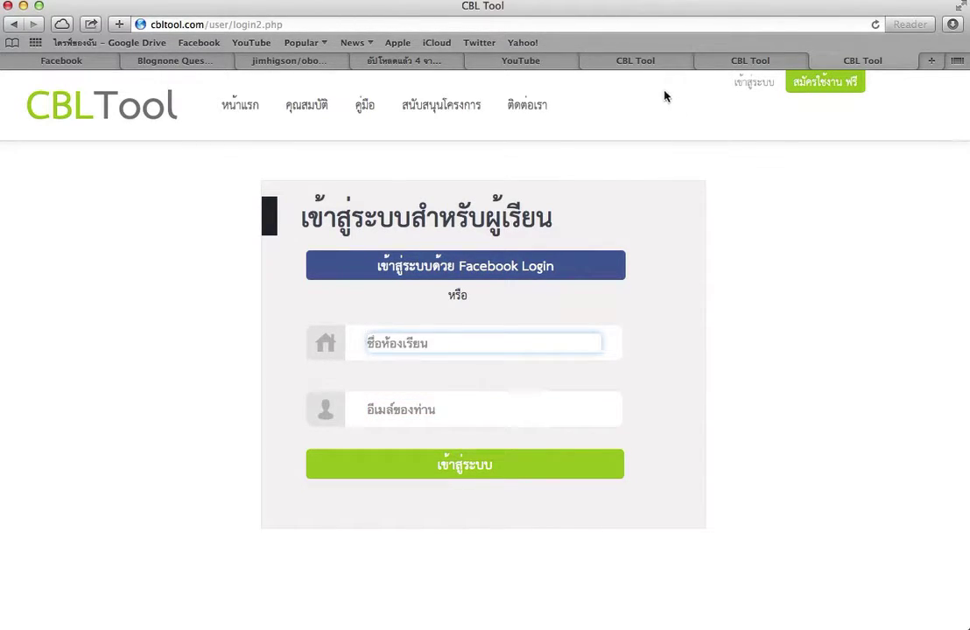
click(660, 65)
drag(371, 157, 520, 155)
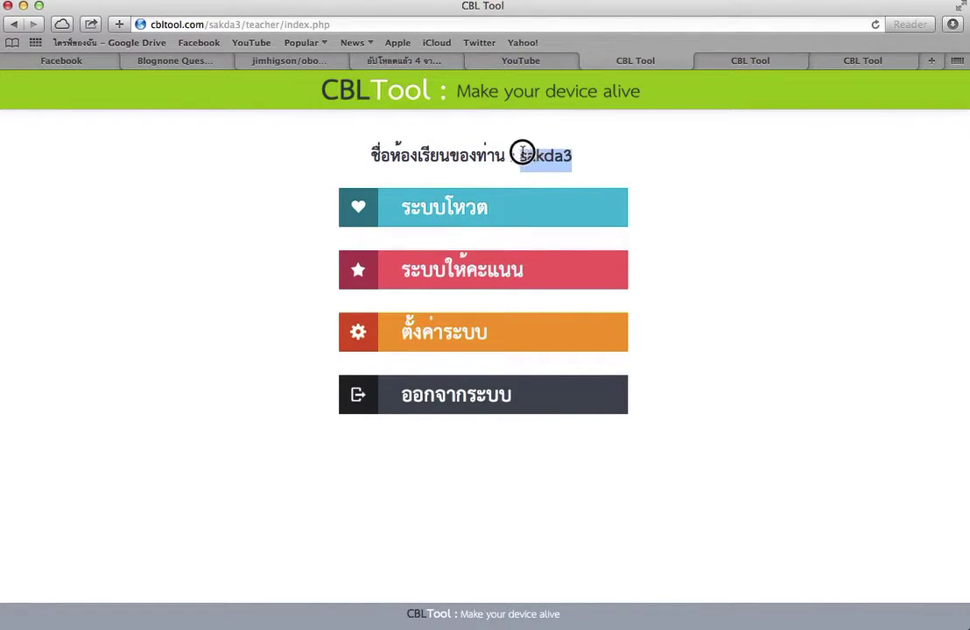
- Return to the student login page and sign in with Facebook
click(623, 168)
click(846, 64)
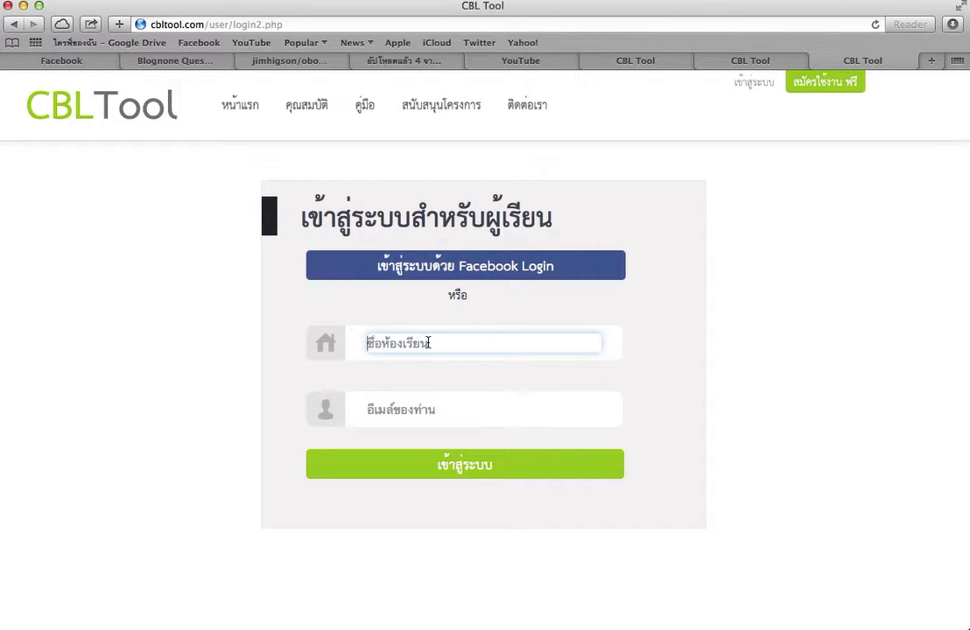
click(416, 415)
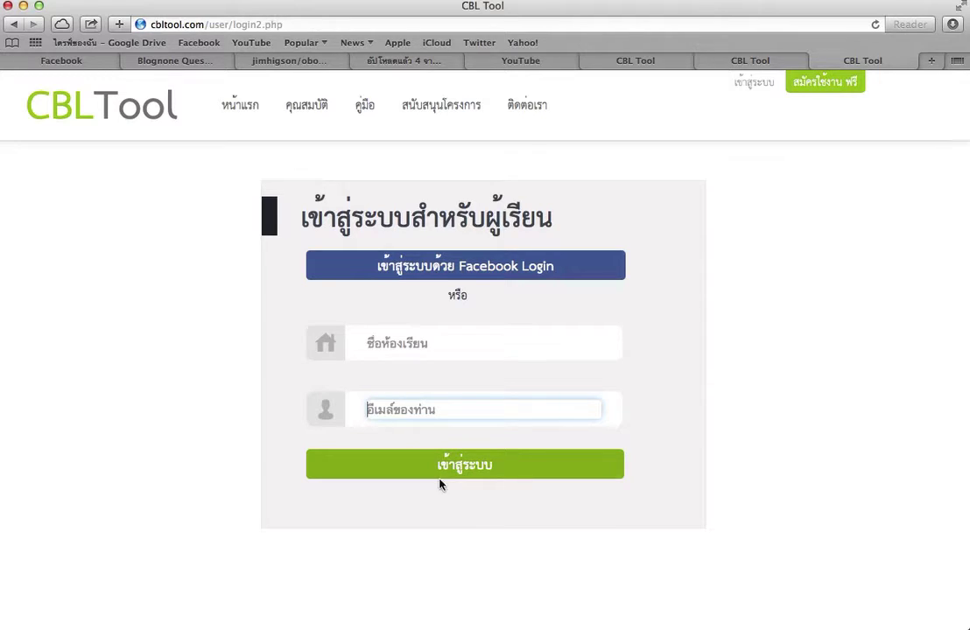
click(412, 516)
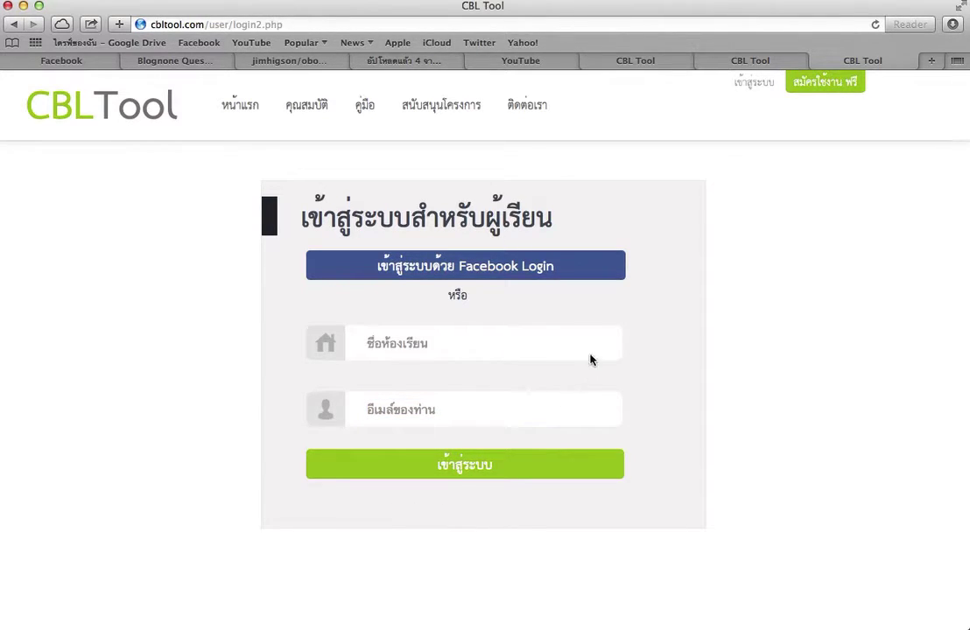
click(536, 269)
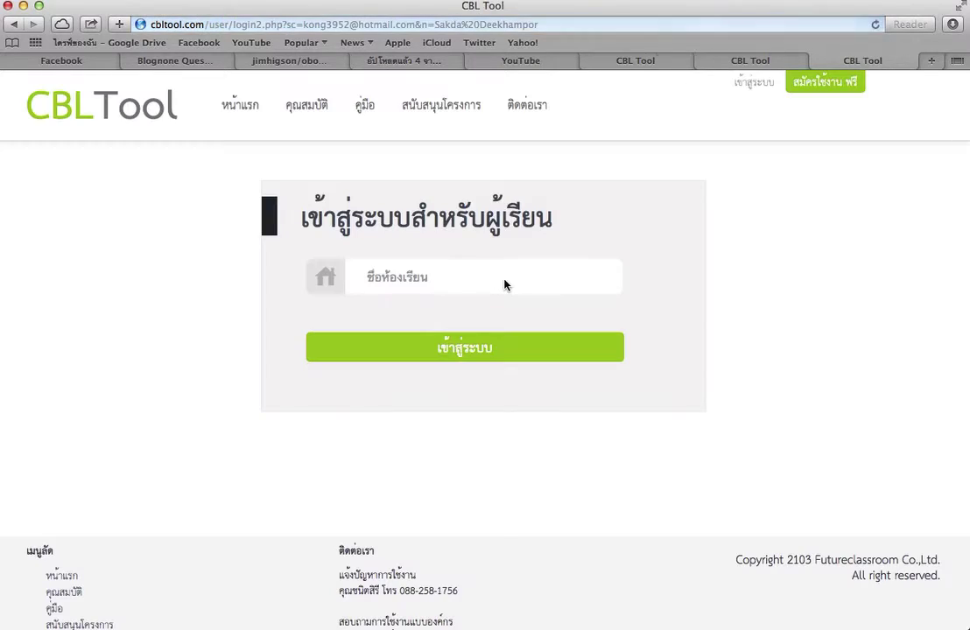
click(486, 278)
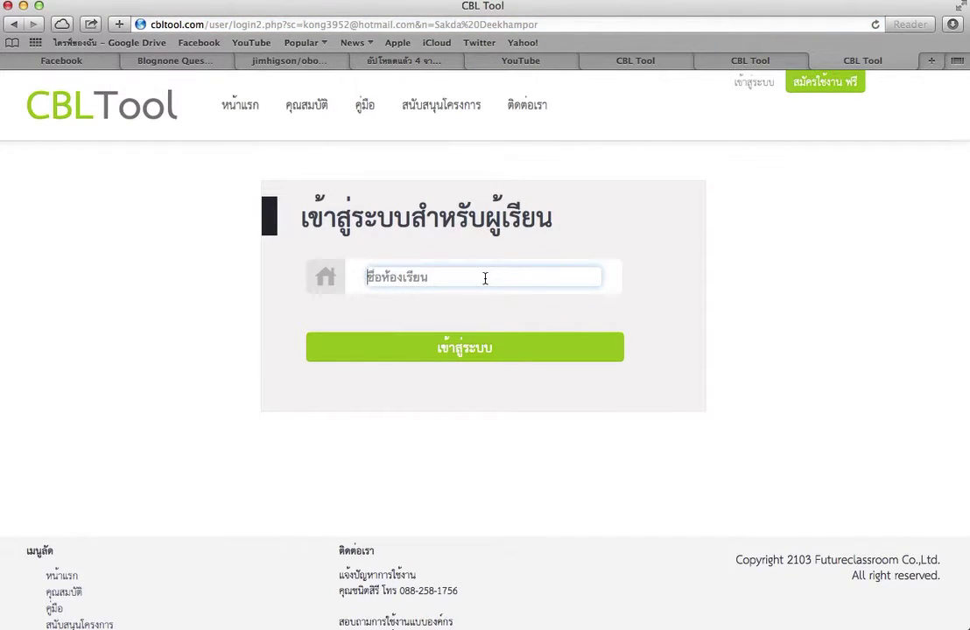
click(491, 350)
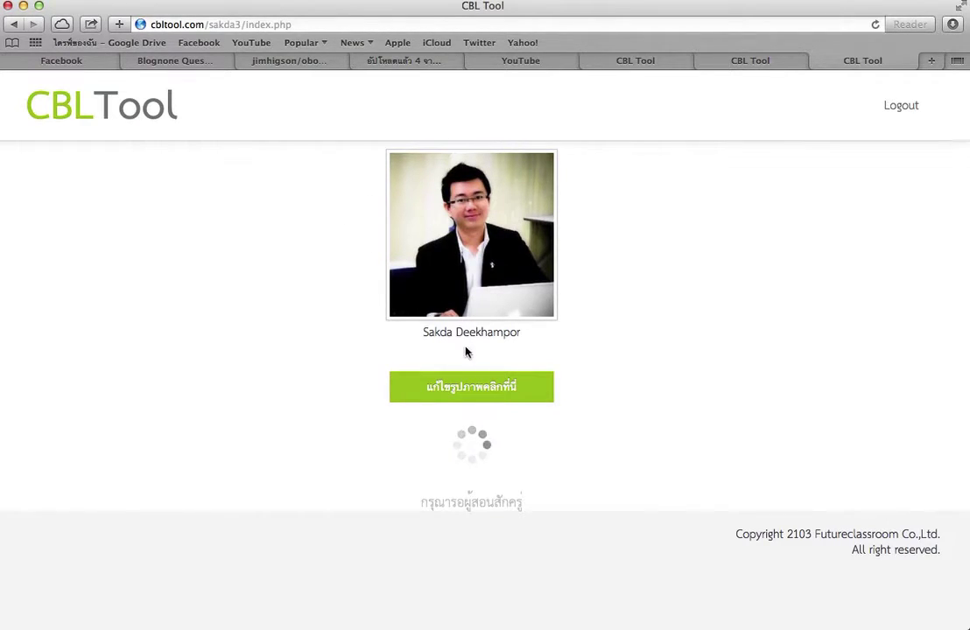
- Upload the portrait photo from Downloads as the new profile picture
click(479, 390)
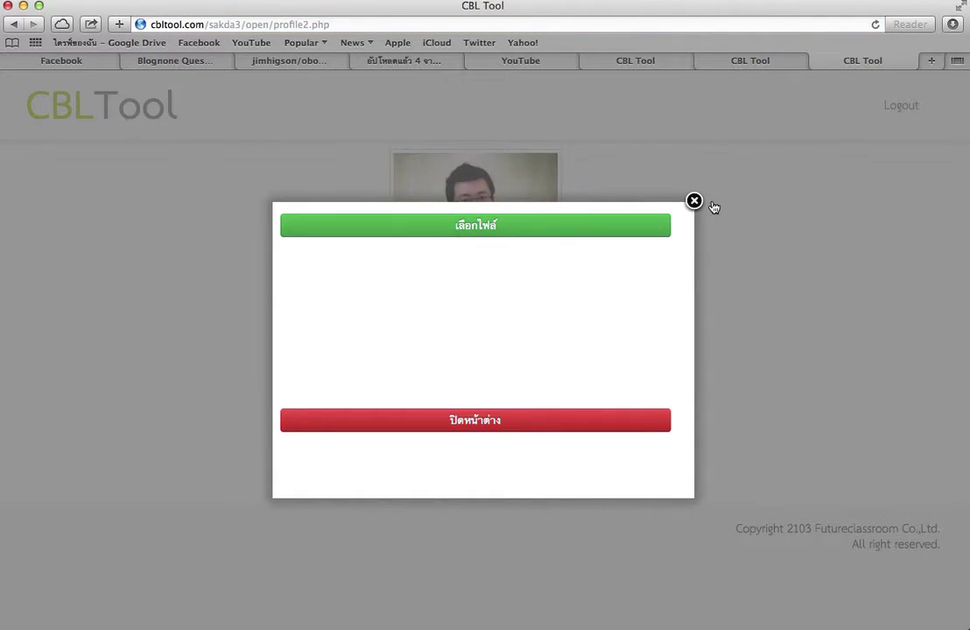
click(528, 223)
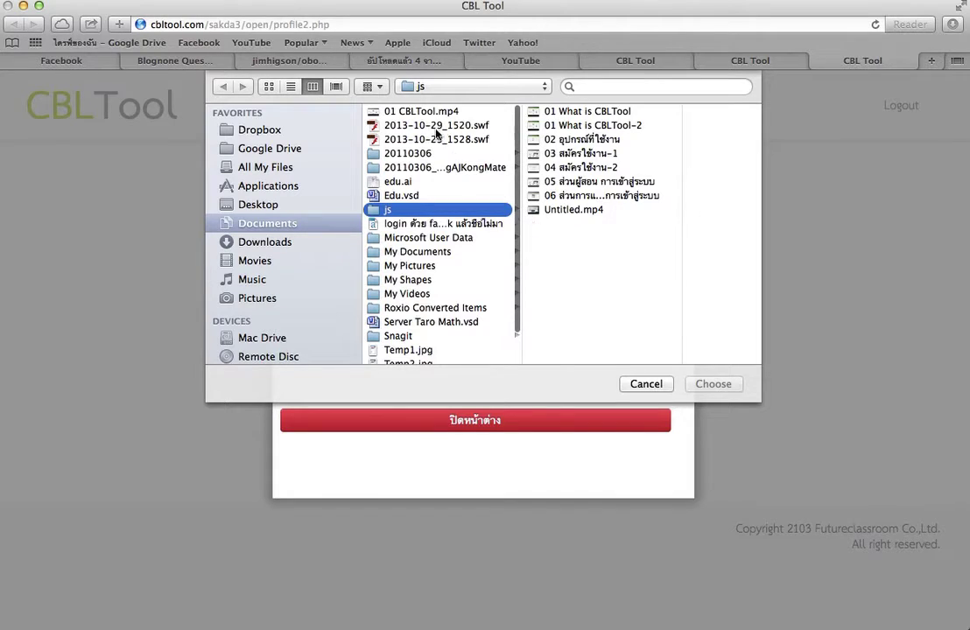
click(262, 241)
click(431, 168)
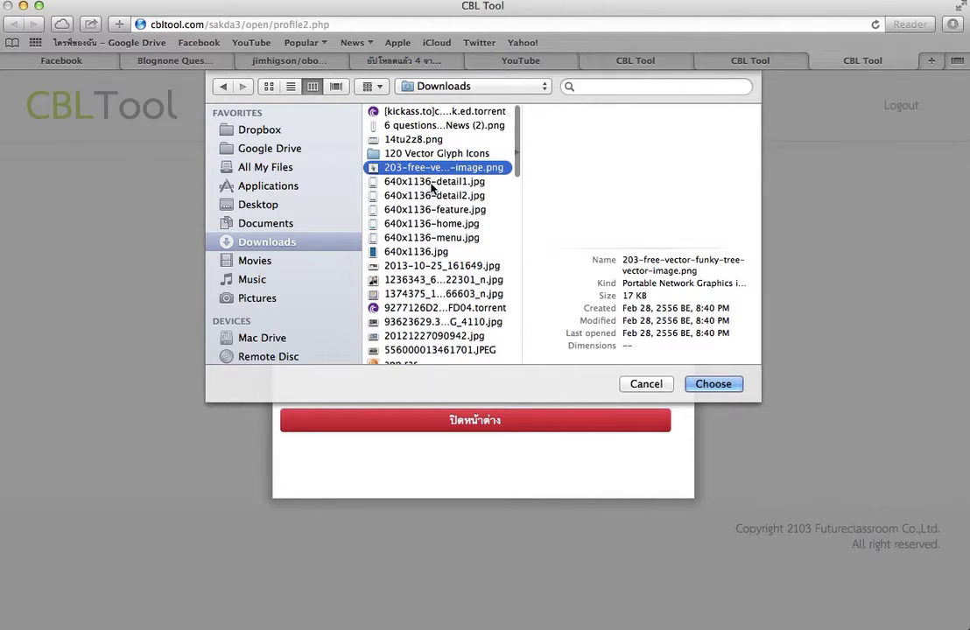
key(Down)
click(432, 280)
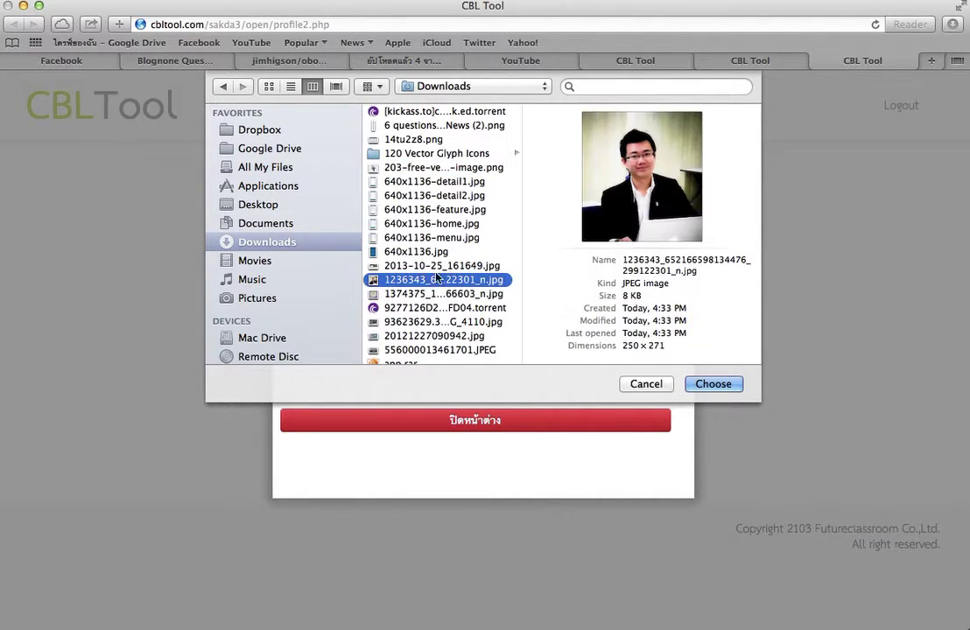
click(713, 384)
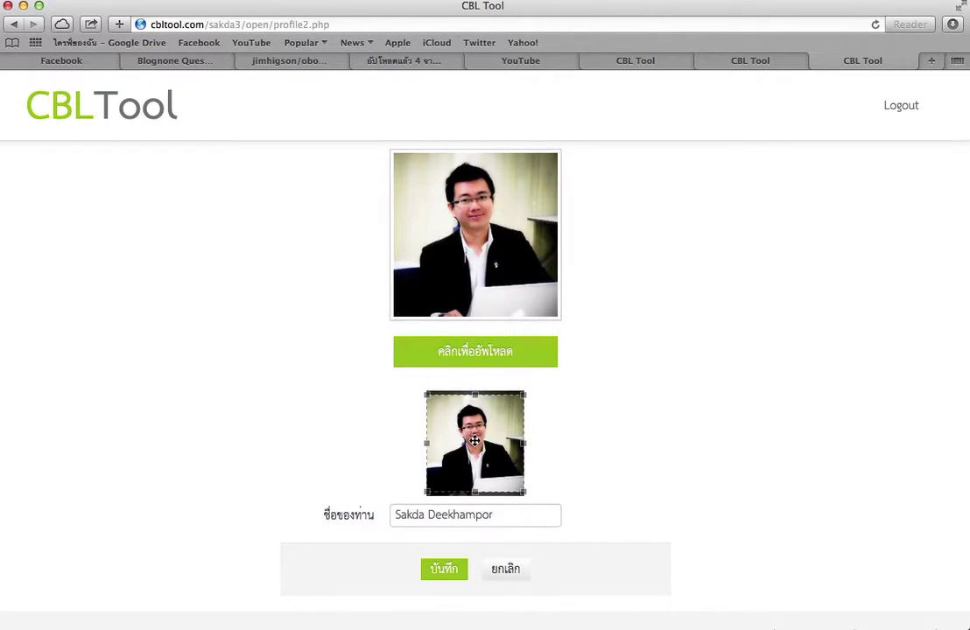
- Delete the surname from the display name and save the profile
click(511, 513)
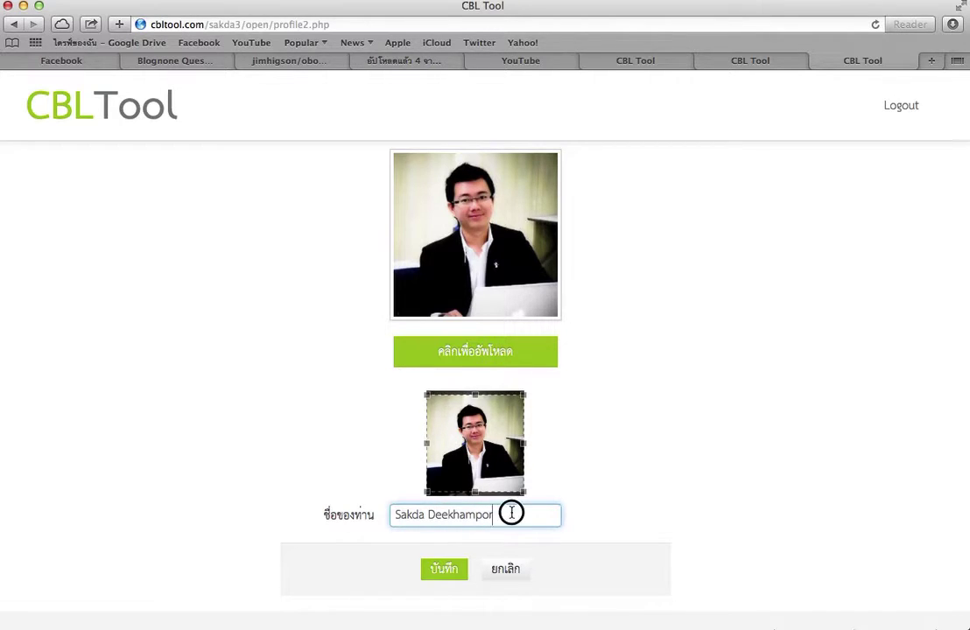
drag(512, 513, 431, 513)
key(BackSpace)
key(BackSpace)
click(439, 571)
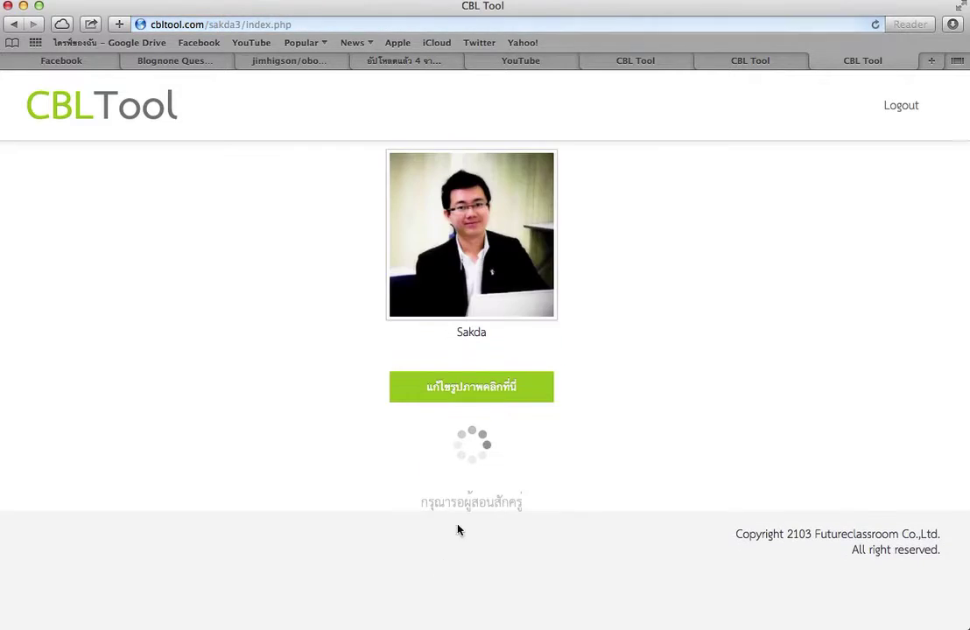
- Highlight the saved first name, then switch to the teacher's classroom menu page
drag(457, 332, 489, 331)
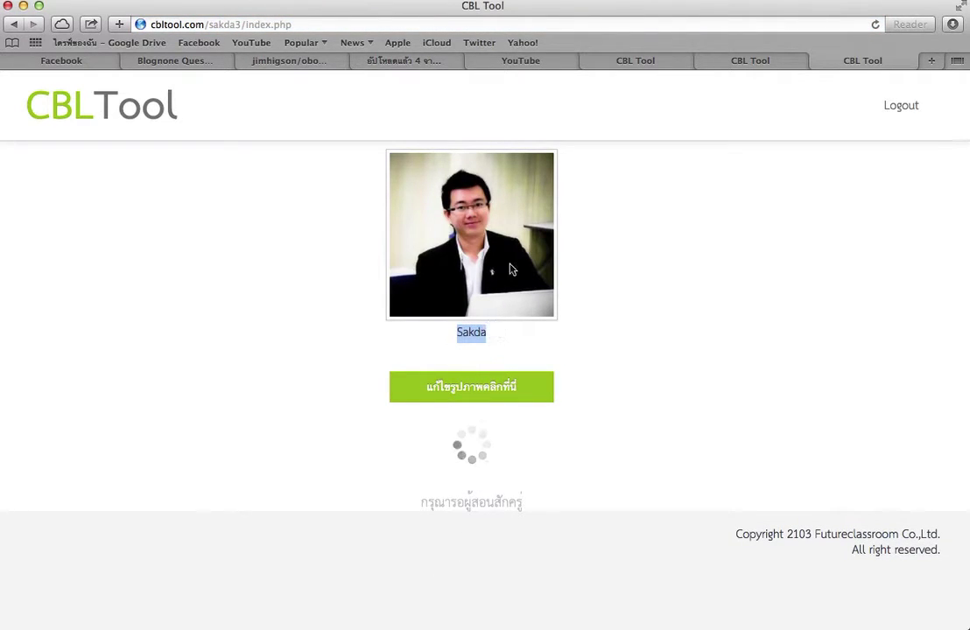
click(690, 270)
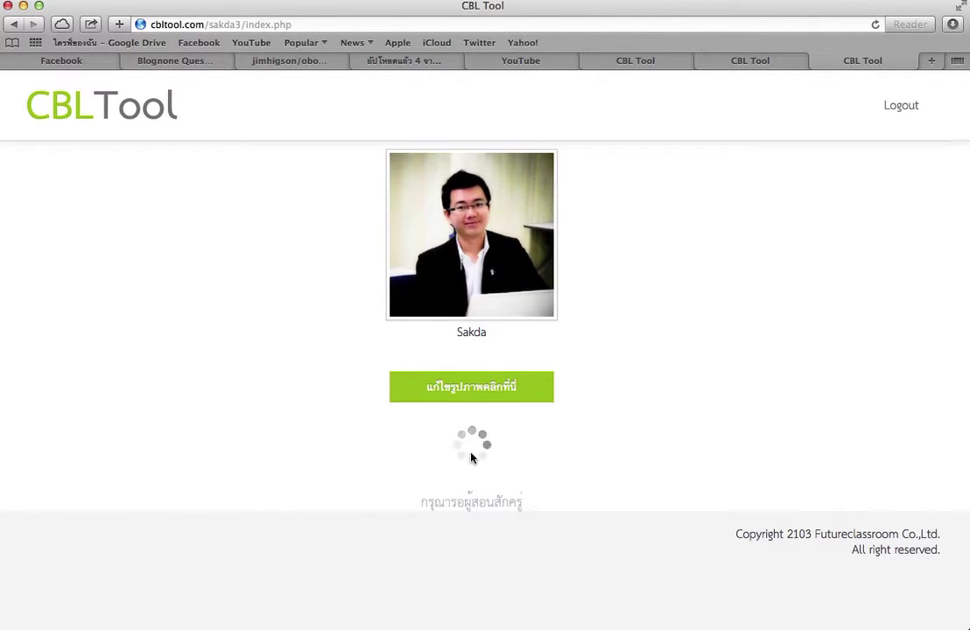
click(632, 61)
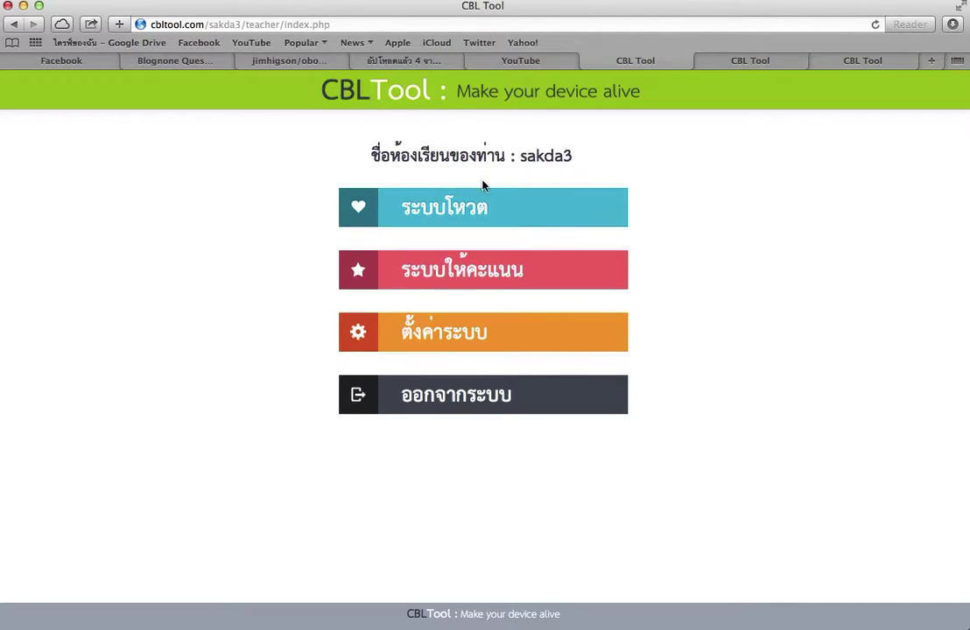
- Switch back to the student's waiting page with the new photo
click(874, 63)
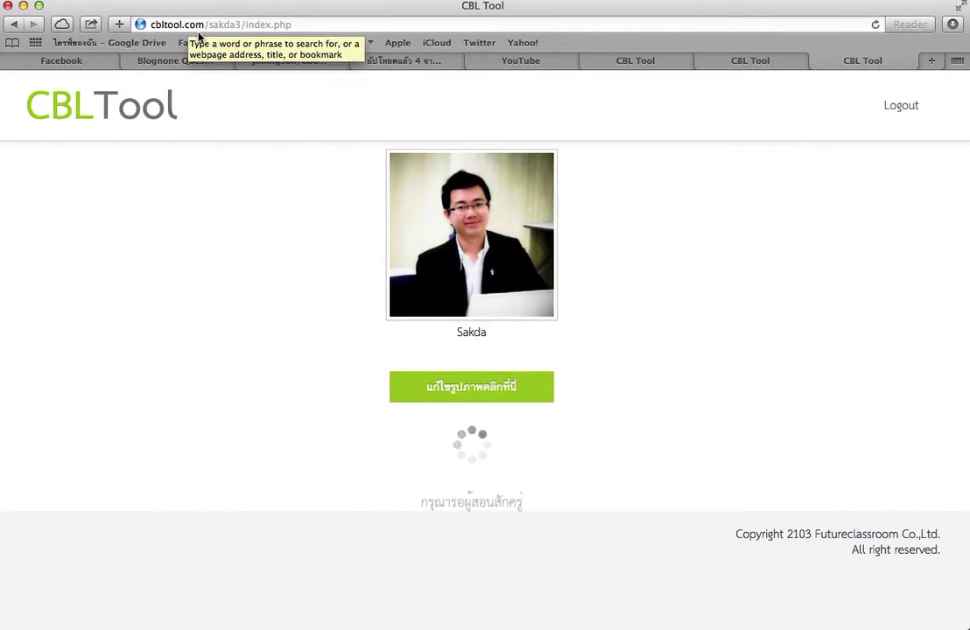
- Go to the mobile site at m.cbltool.com
click(186, 25)
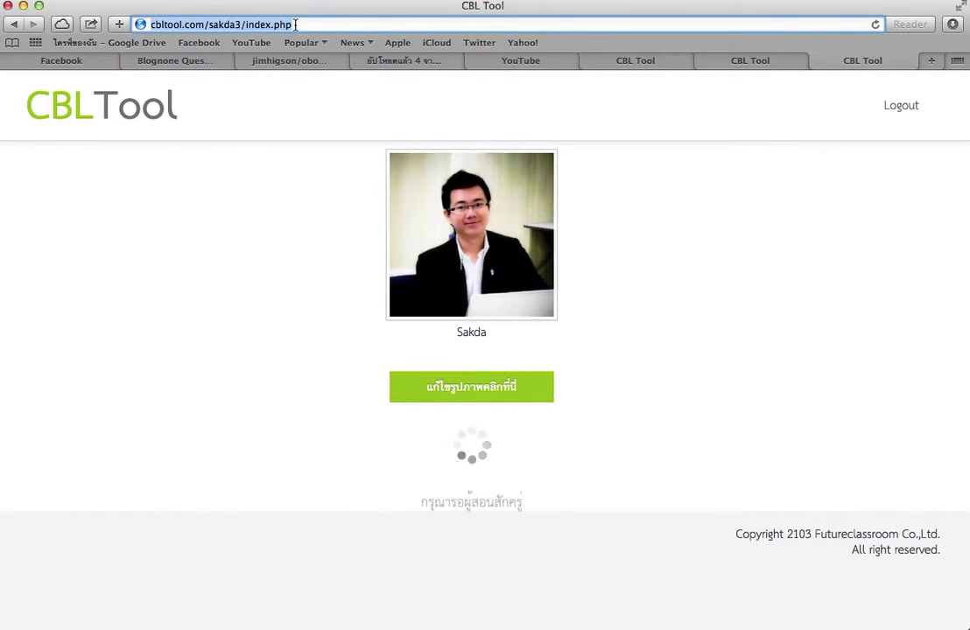
text(m.c)
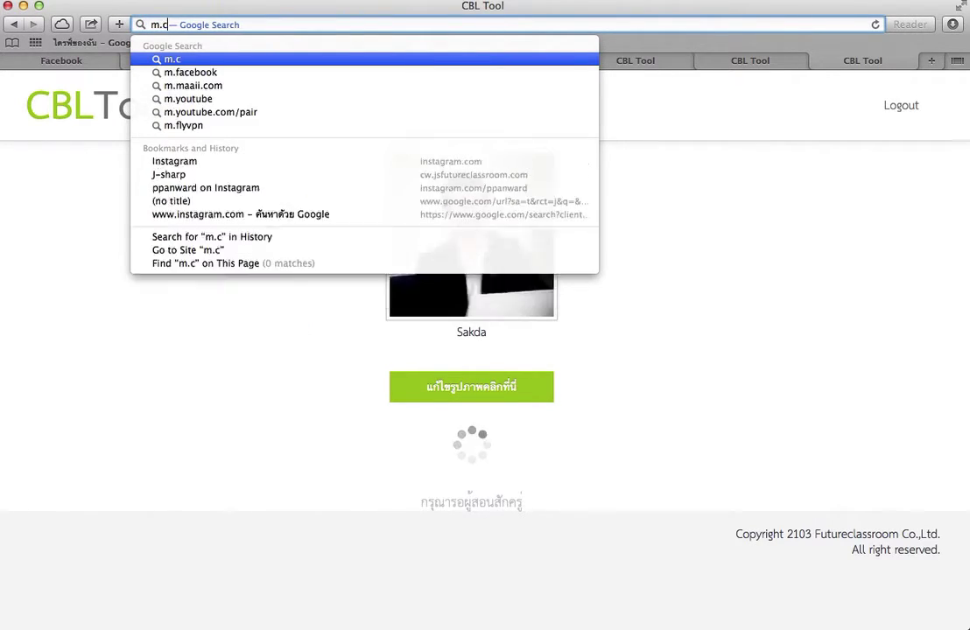
text(bltool.com)
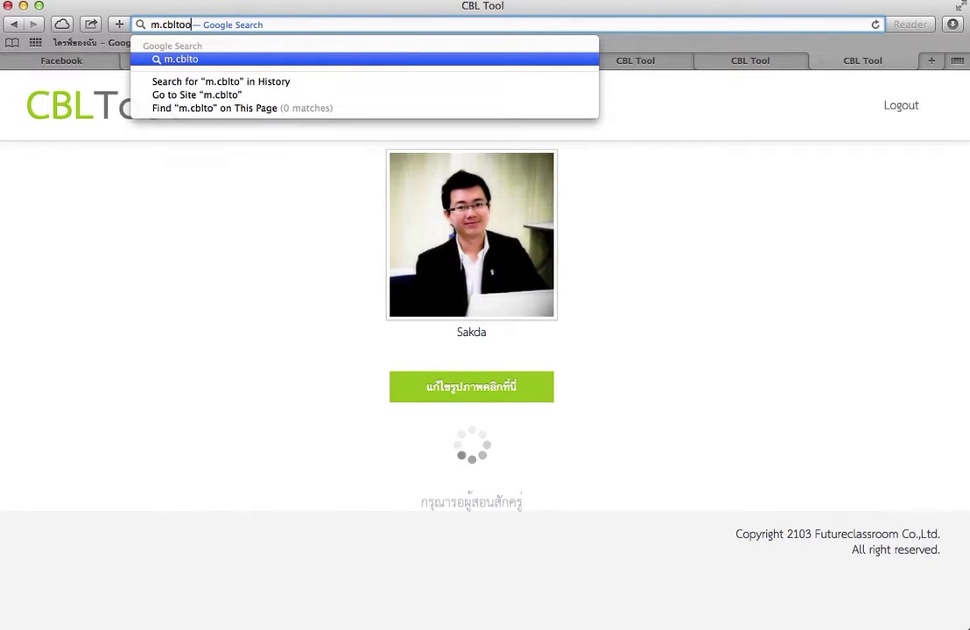
key(Return)
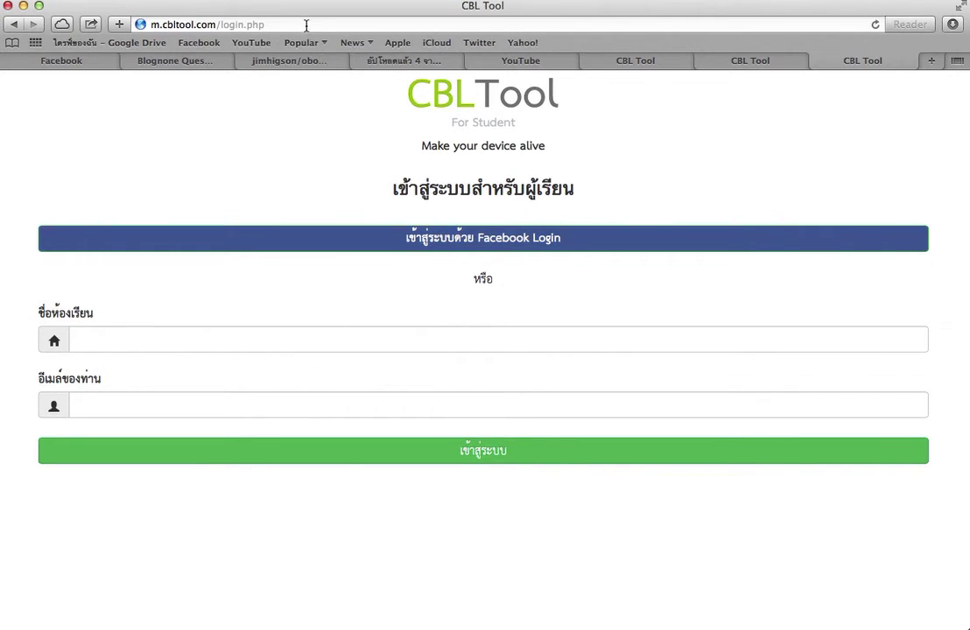
- Search 'cbltool playstore' and open the CBLTool for Student Google Play listing
click(307, 24)
text(cbltool)
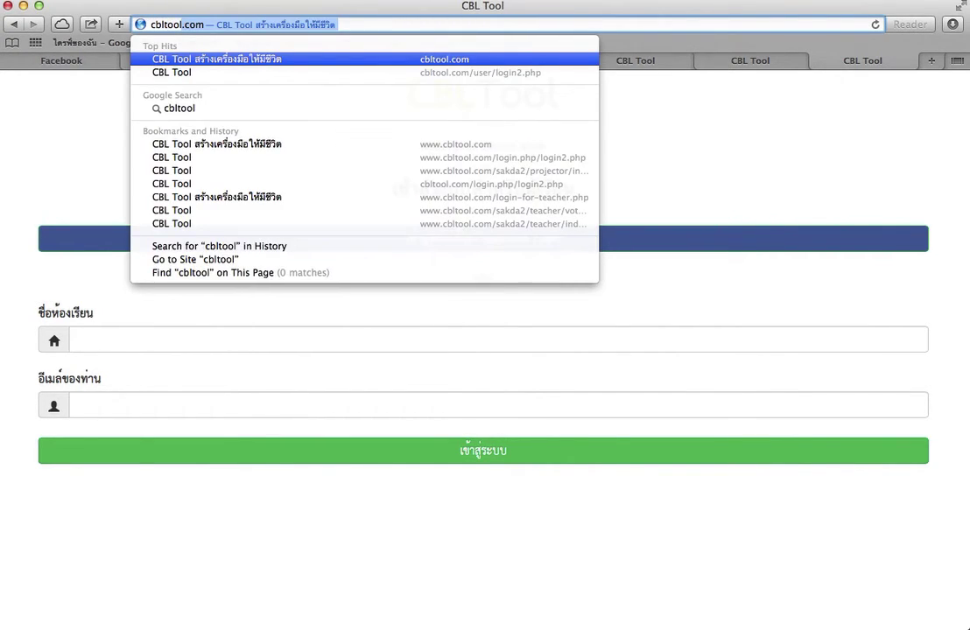
key(BackSpace)
text(pl)
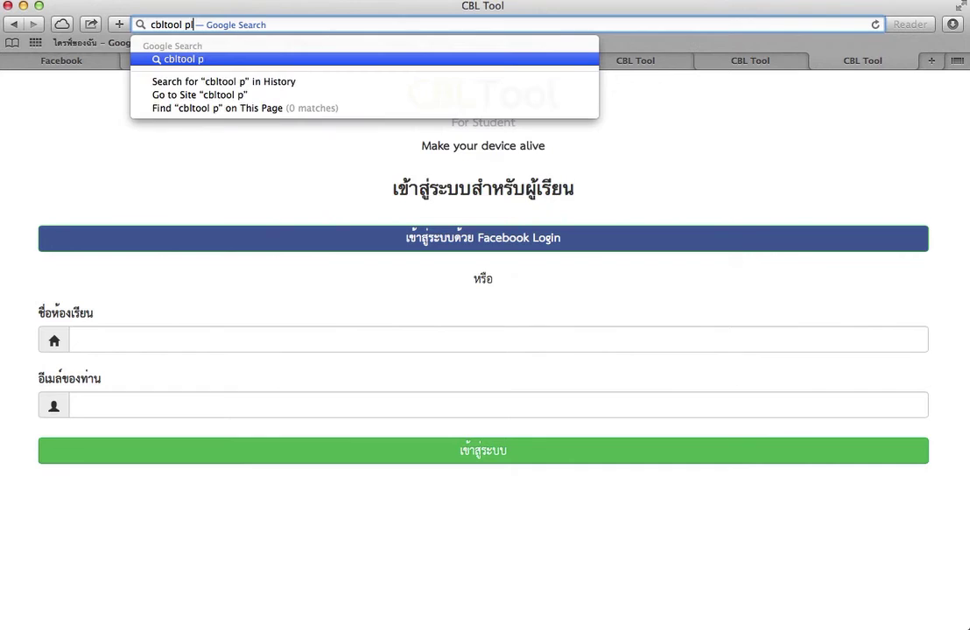
text(aystore)
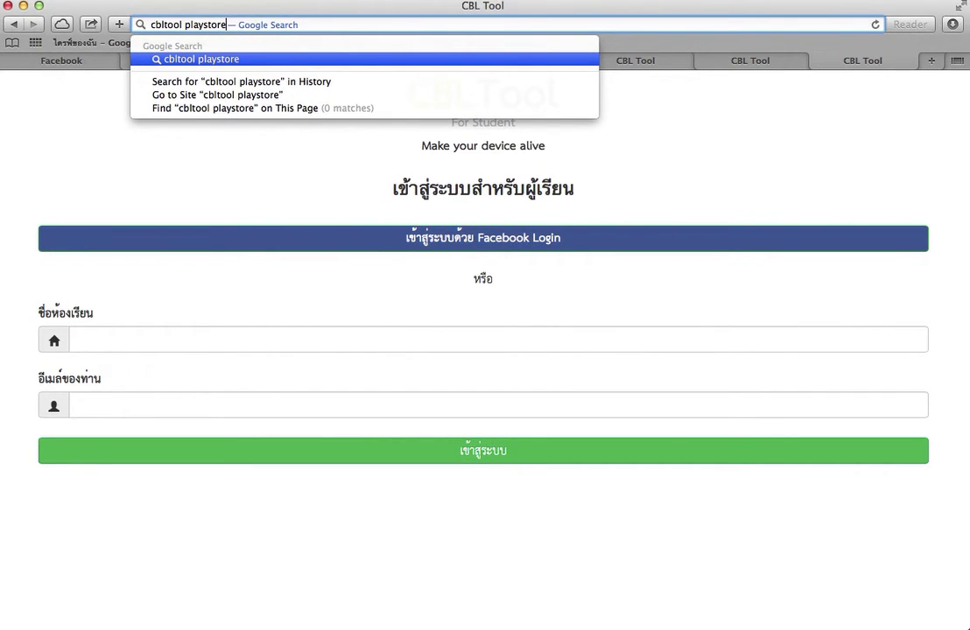
key(Return)
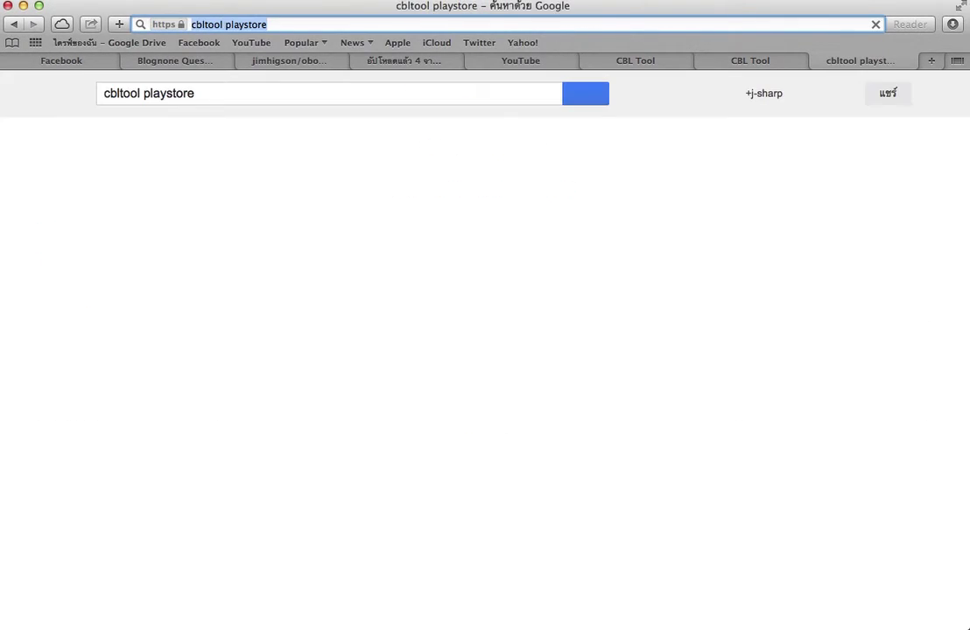
click(255, 258)
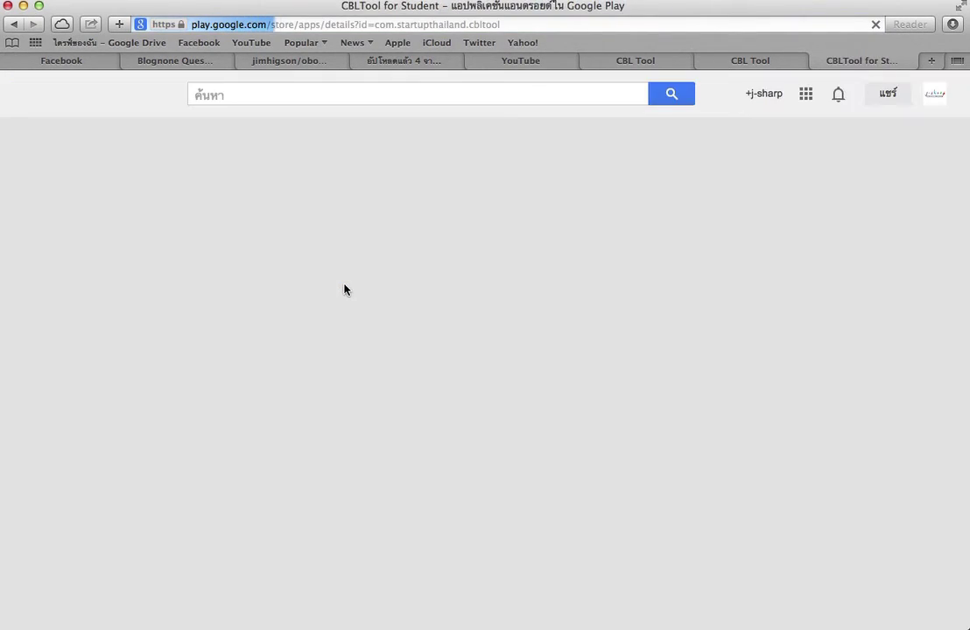